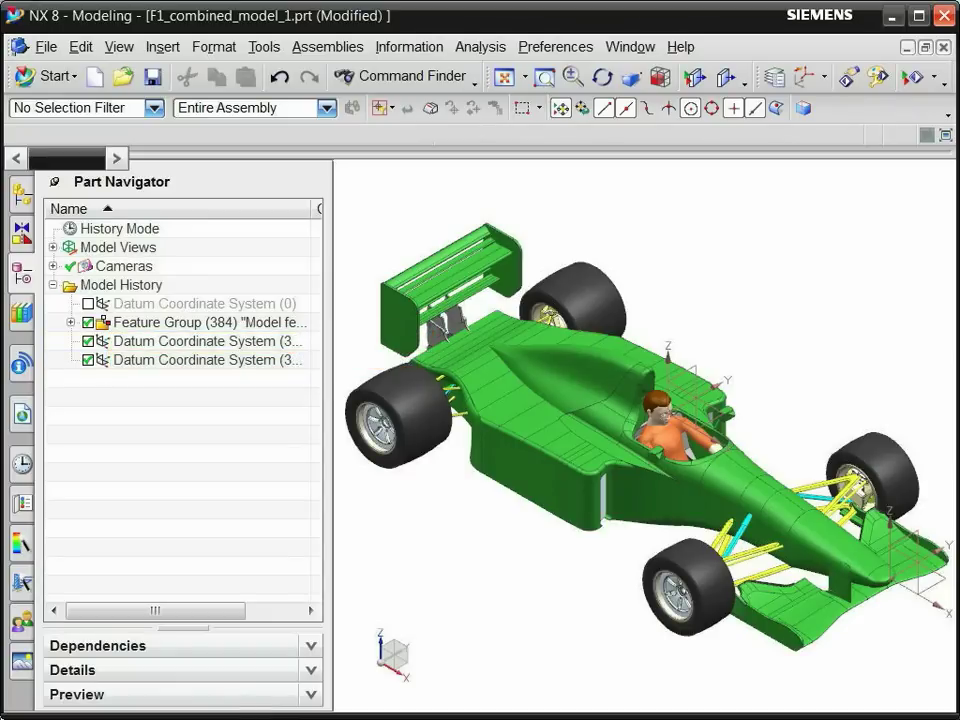
Undo the last operation and set the view's rotate point at the driver's head
left_click(280, 76)
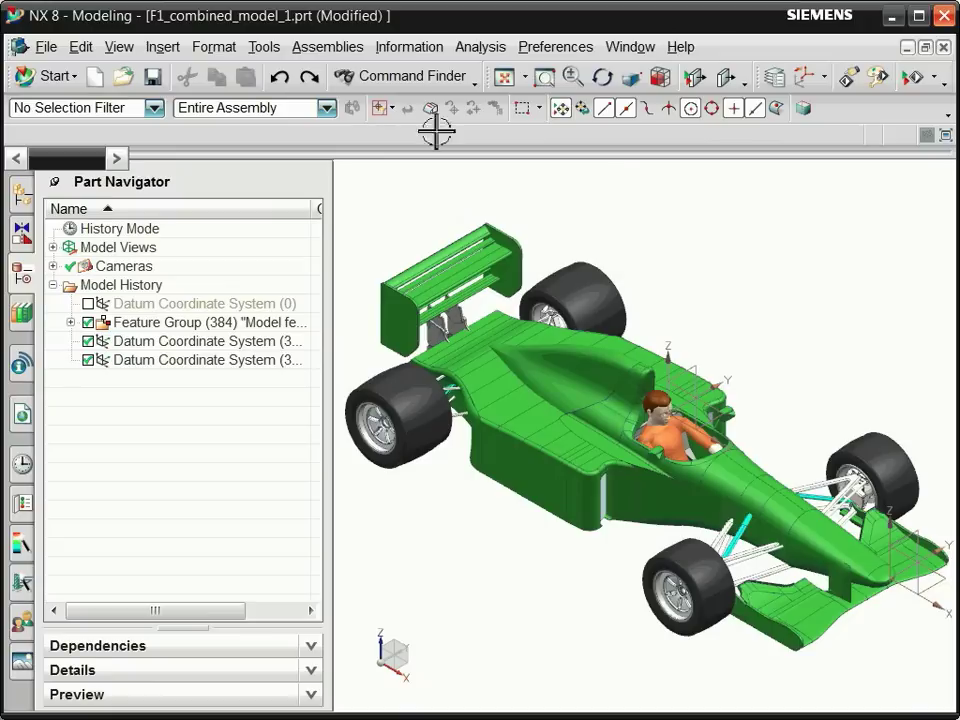
right_click(689, 207)
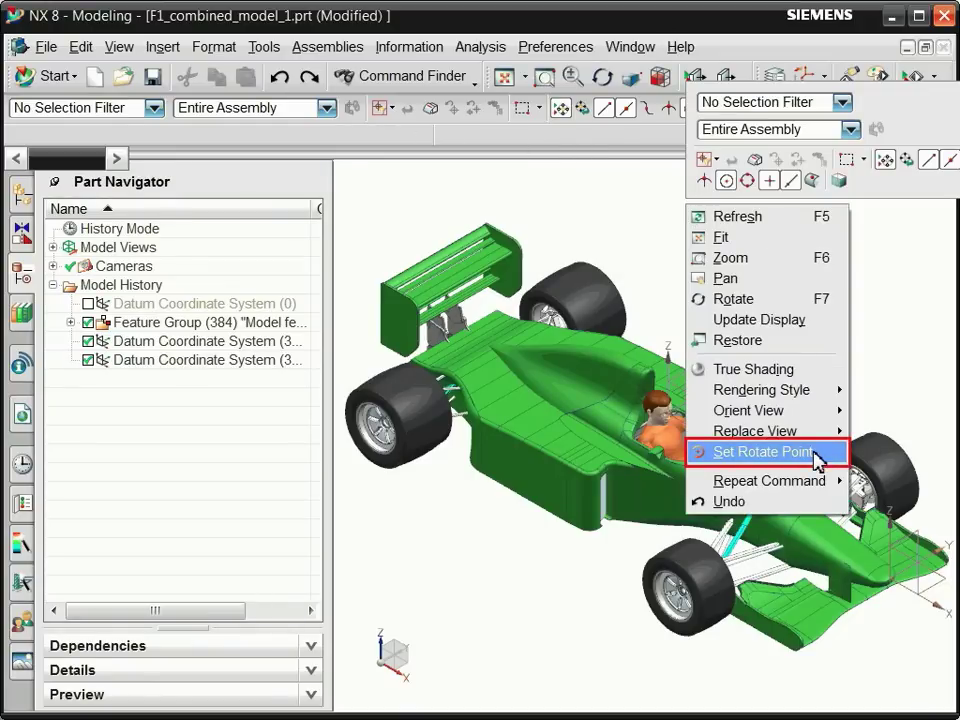
left_click(818, 460)
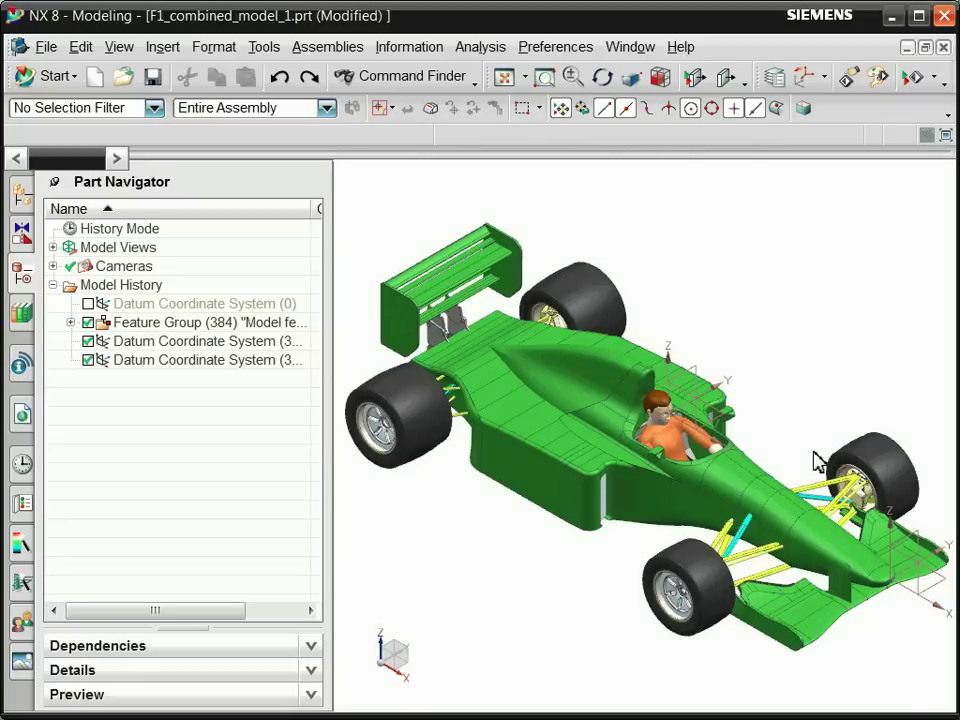
Create a camera from the Part Navigator's Cameras node, at the driver's eye with 120° field of view
right_click(158, 268)
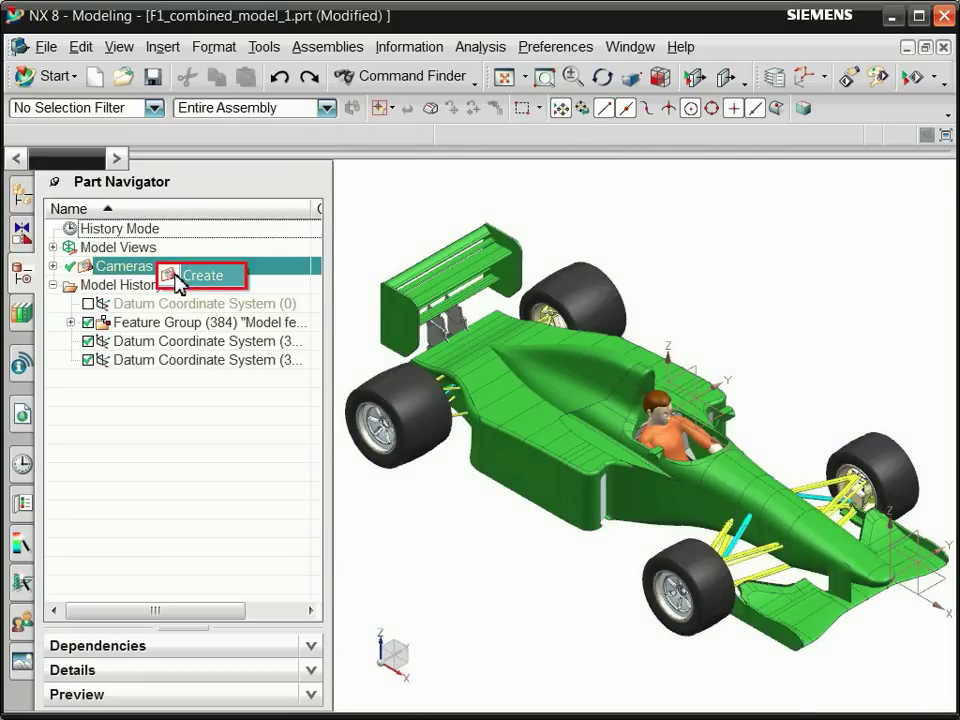
left_click(177, 278)
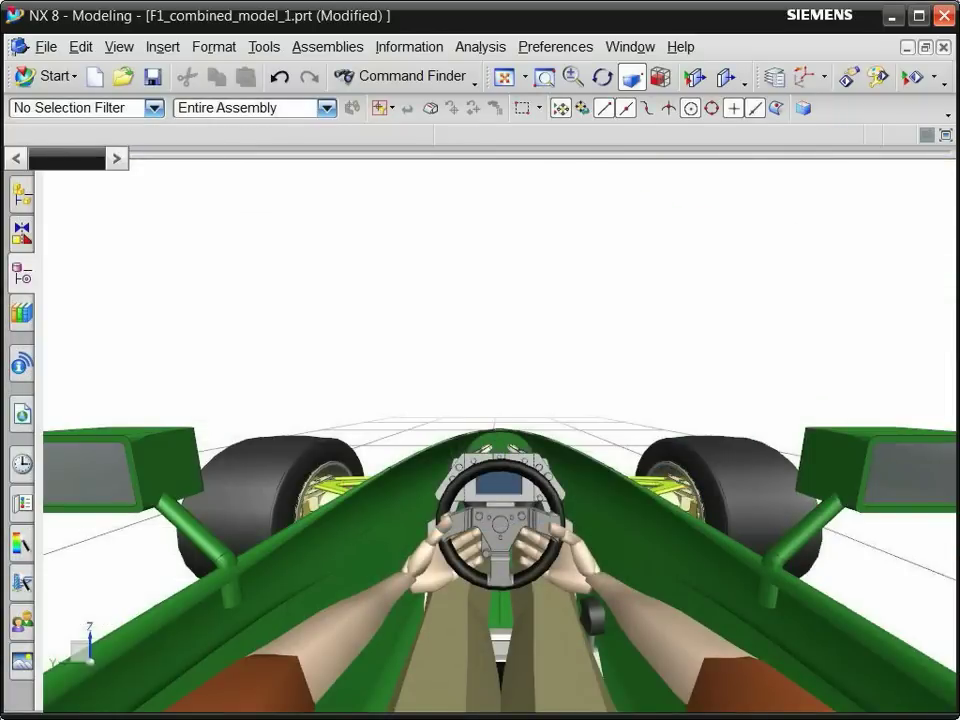
Orbit the view around the driver's position, then end the rotation
mouse_move(88, 648)
left_mouse_down()
mouse_move(146, 655)
mouse_move(72, 640)
mouse_move(88, 636)
left_mouse_up()
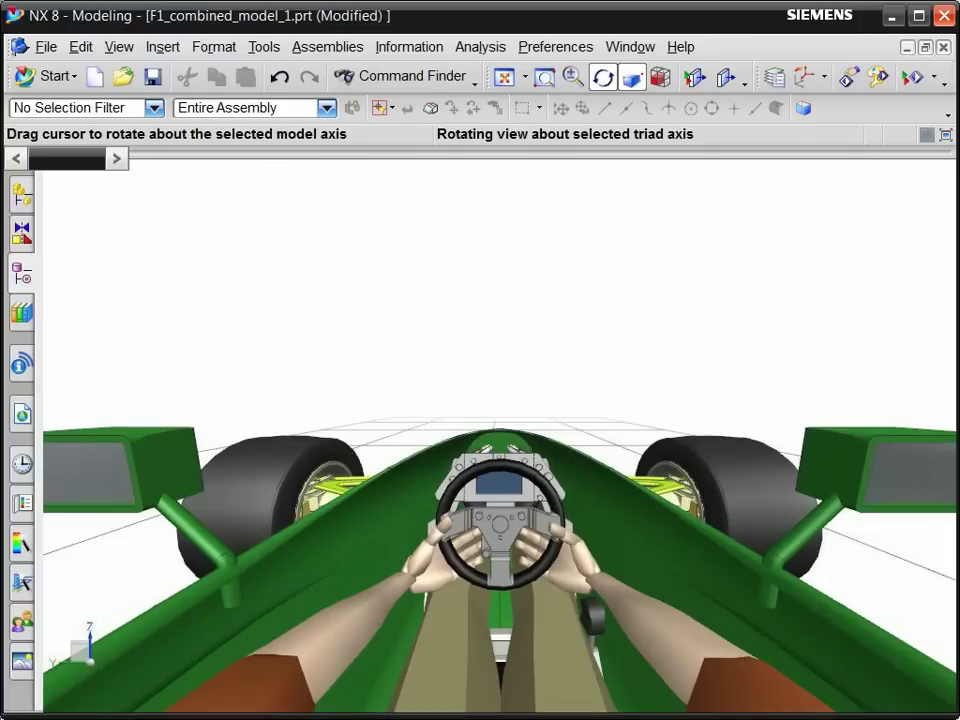
key("Escape")
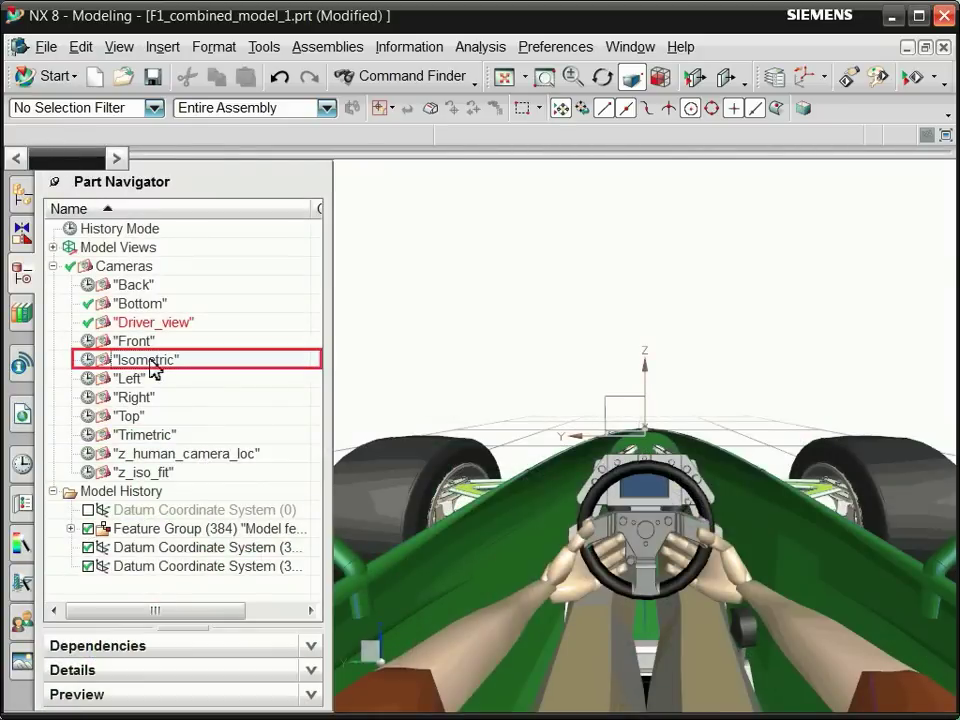
Switch to the Isometric camera, fit the whole car, and clear the custom rotate point
double_click(149, 361)
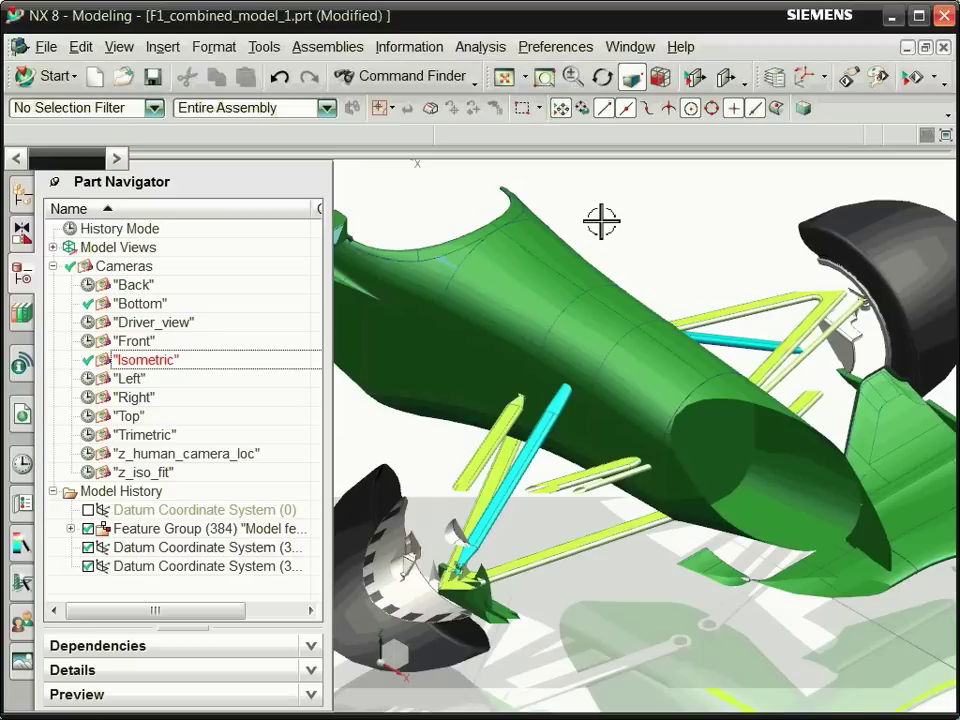
right_click(601, 221)
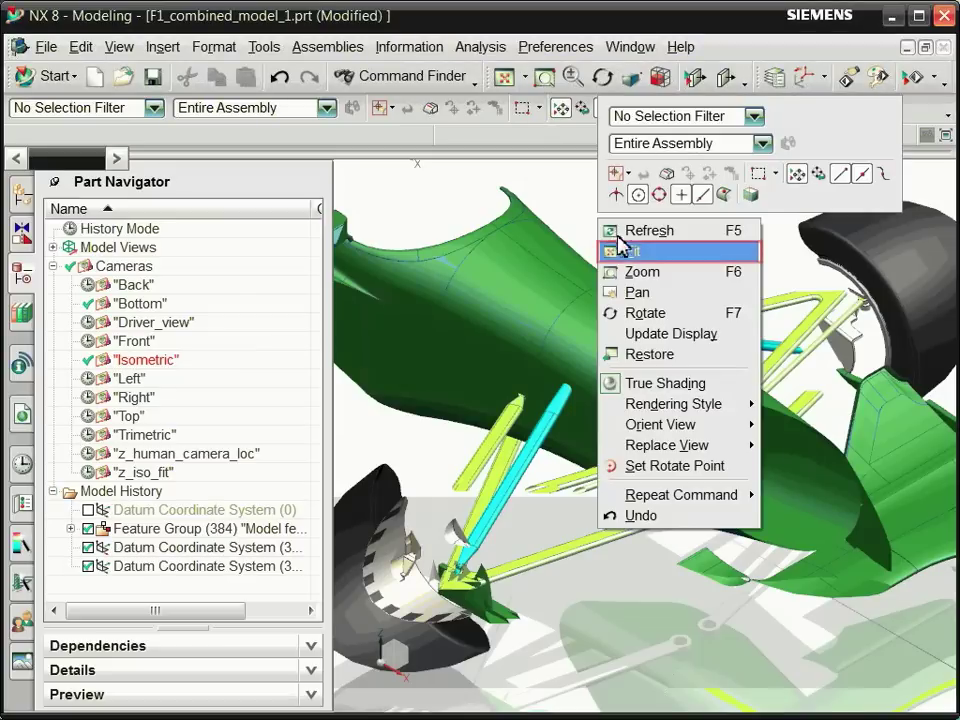
left_click(638, 258)
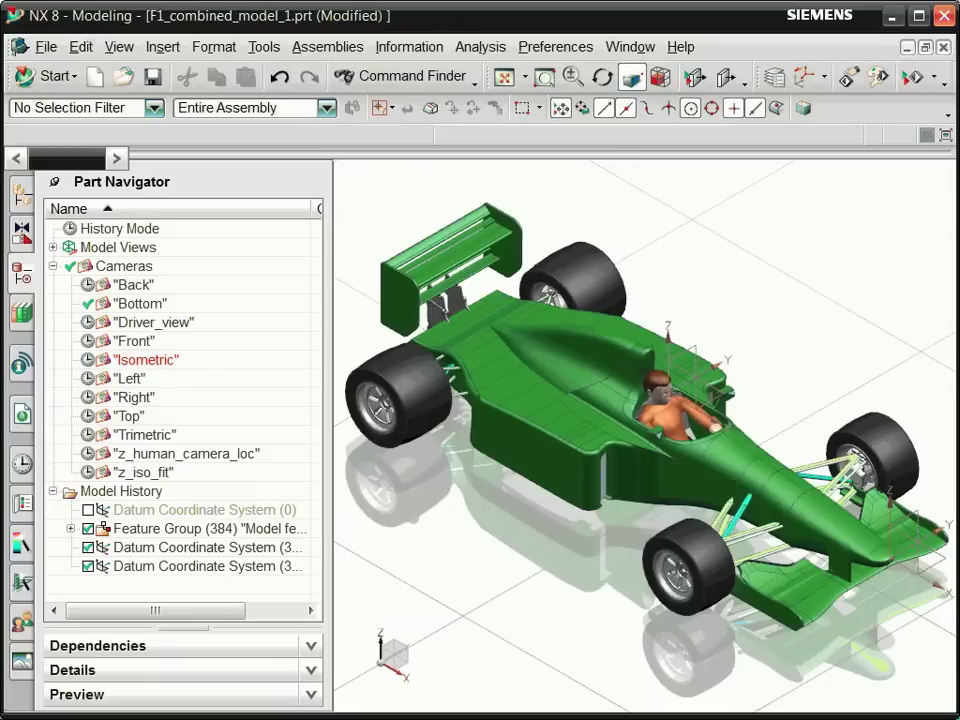
right_click(596, 184)
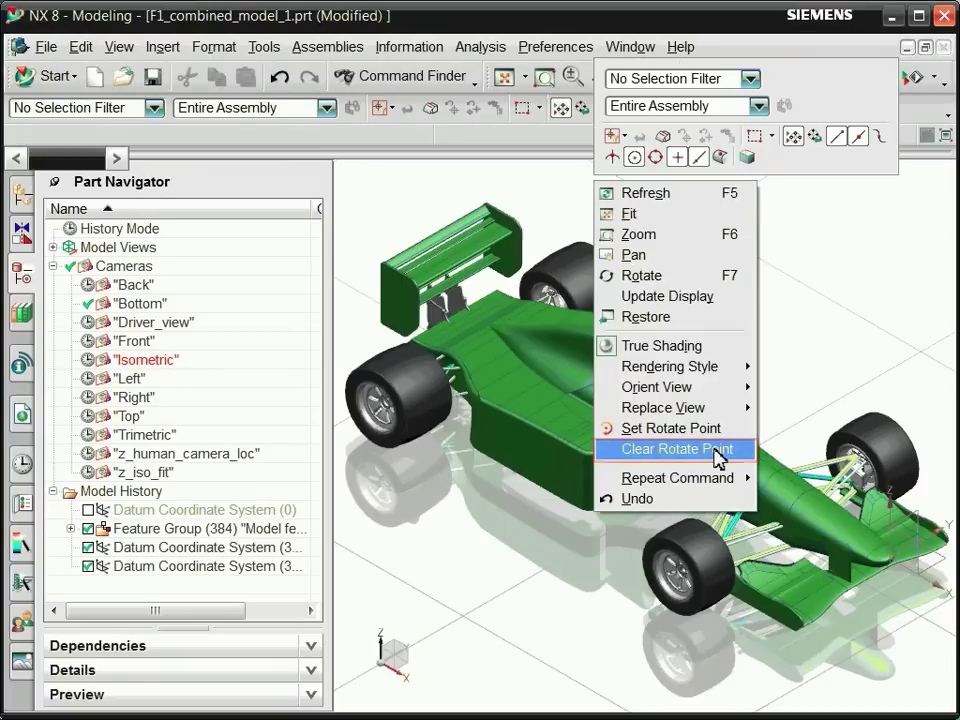
left_click(719, 452)
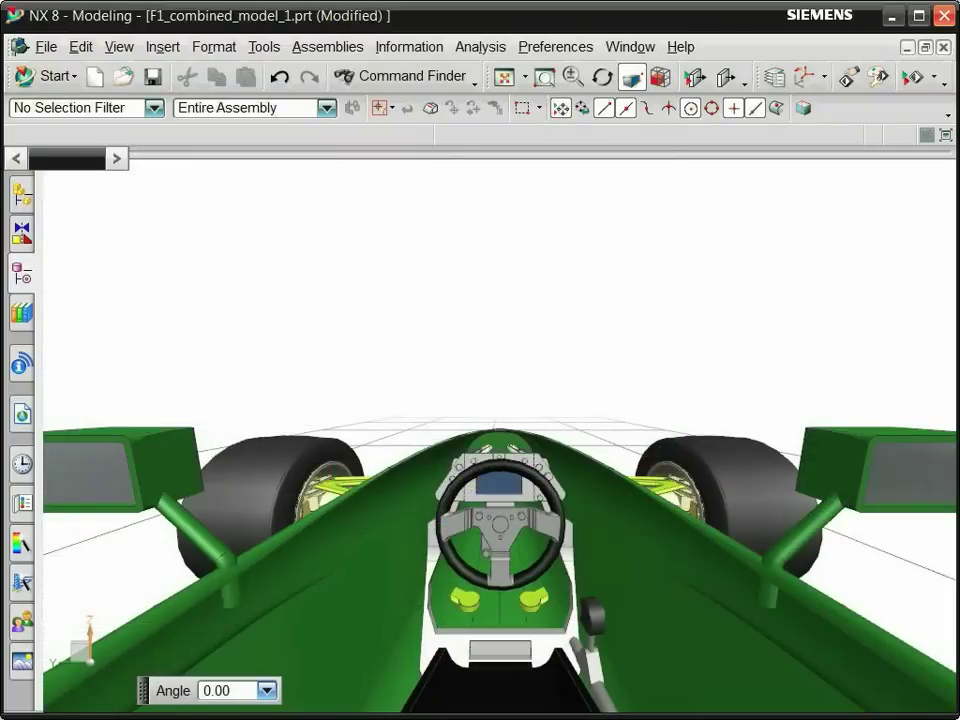
Rotate the cockpit view about the triad axis to roughly 364°, facing over the steering wheel
mouse_move(90, 647)
left_mouse_down()
mouse_move(358, 677)
mouse_move(471, 673)
left_mouse_up()
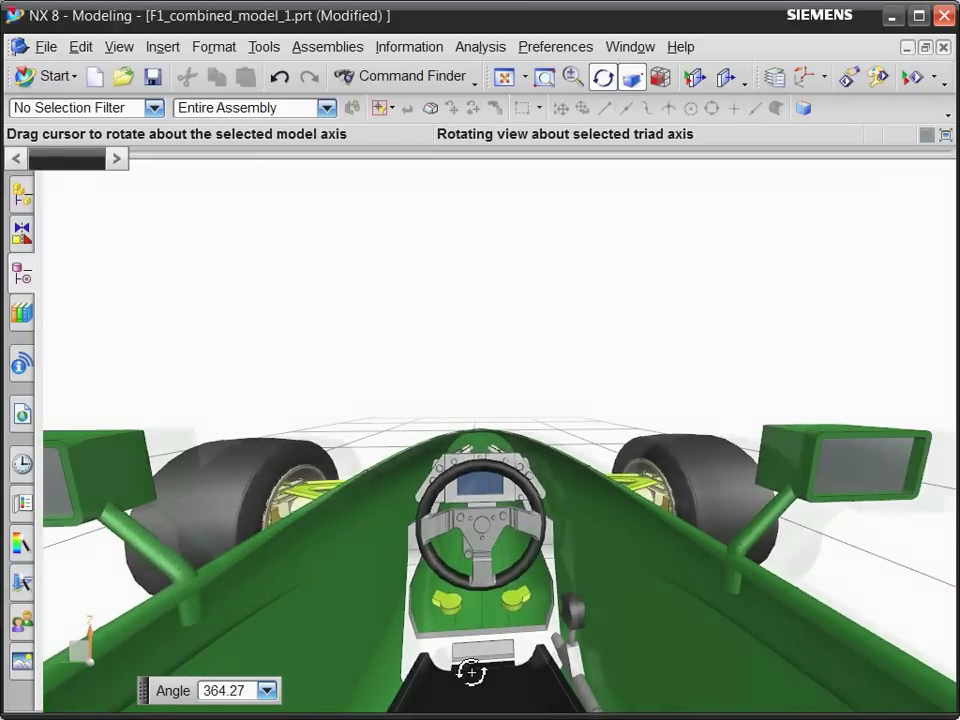